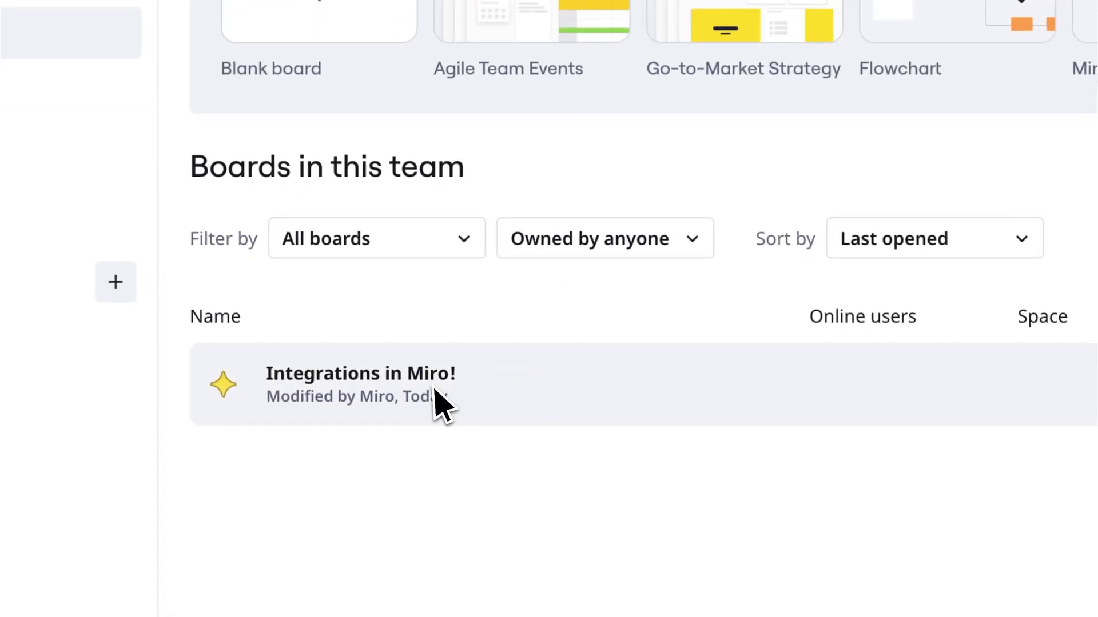
- On the Integrations in Miro! board, browse marketplace integrations, then return to the board tools search
{"action": "left_click", "coordinate": [377, 335]}
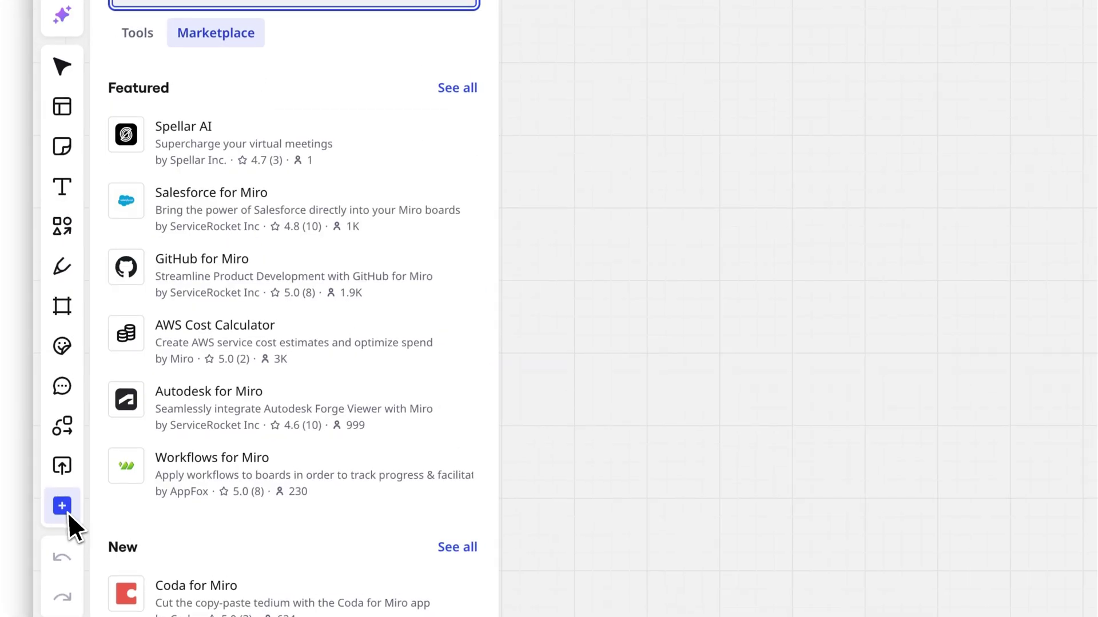
{"action": "type", "text": "Jira"}
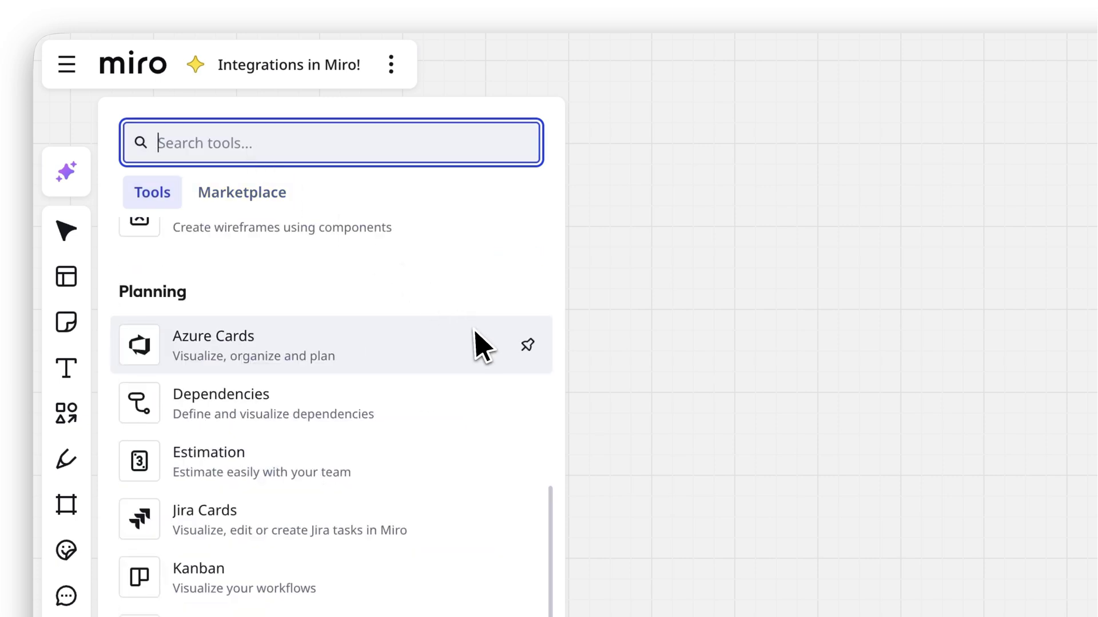
{"action": "left_click", "coordinate": [277, 183]}
{"action": "type", "text": "Githu"}
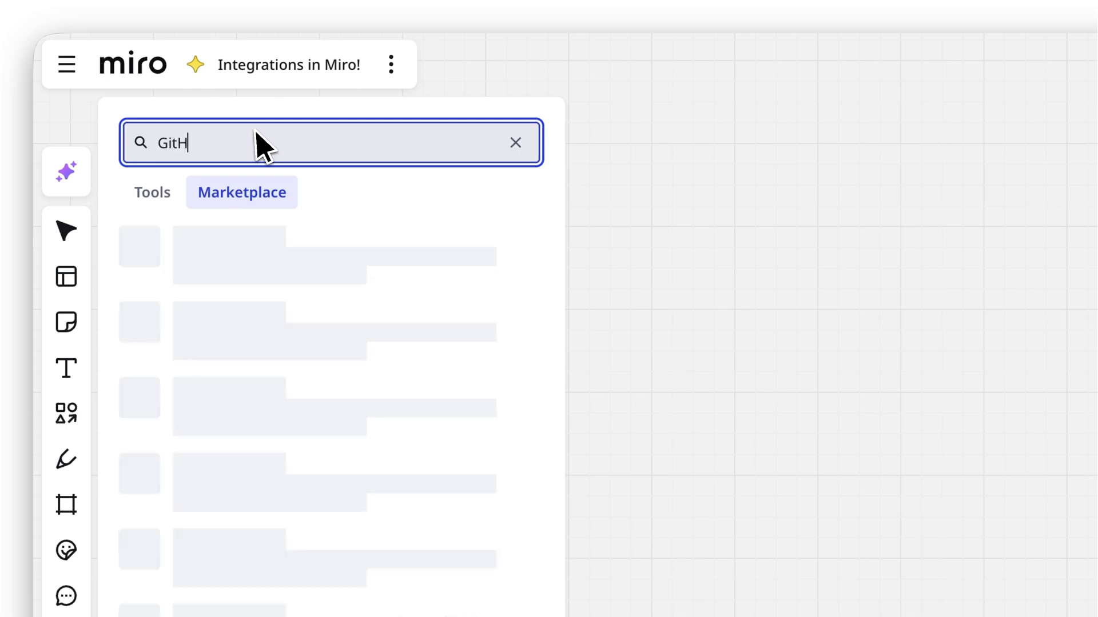
{"action": "key", "text": "ctrl+a"}
{"action": "key", "text": "BackSpace"}
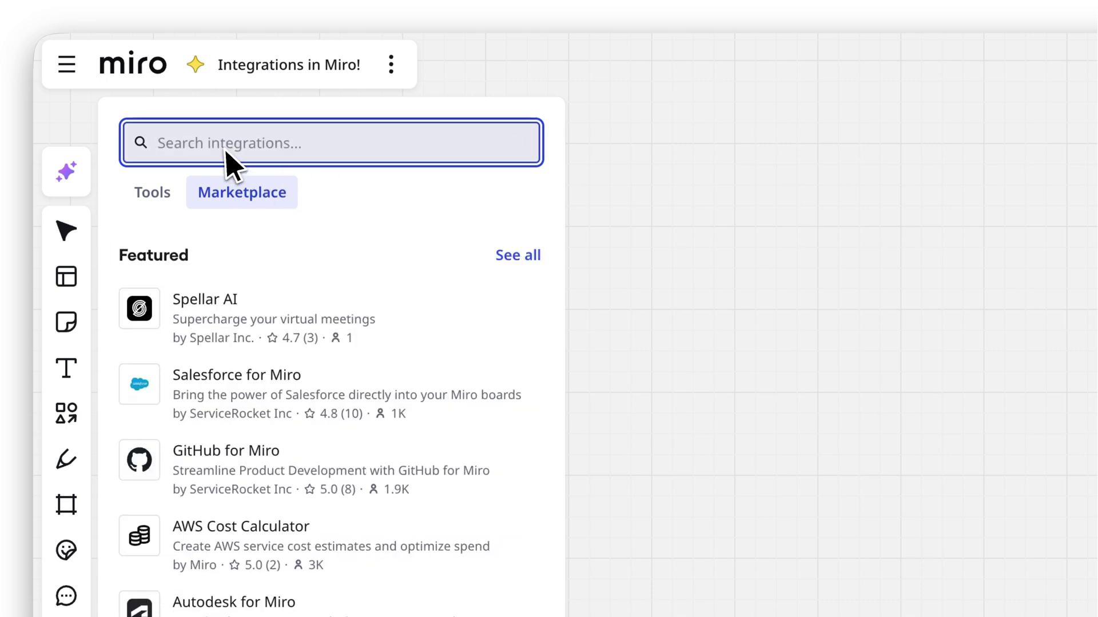
{"action": "left_click", "coordinate": [166, 195]}
{"action": "left_click", "coordinate": [167, 148]}
{"action": "type", "text": "e Drive"}
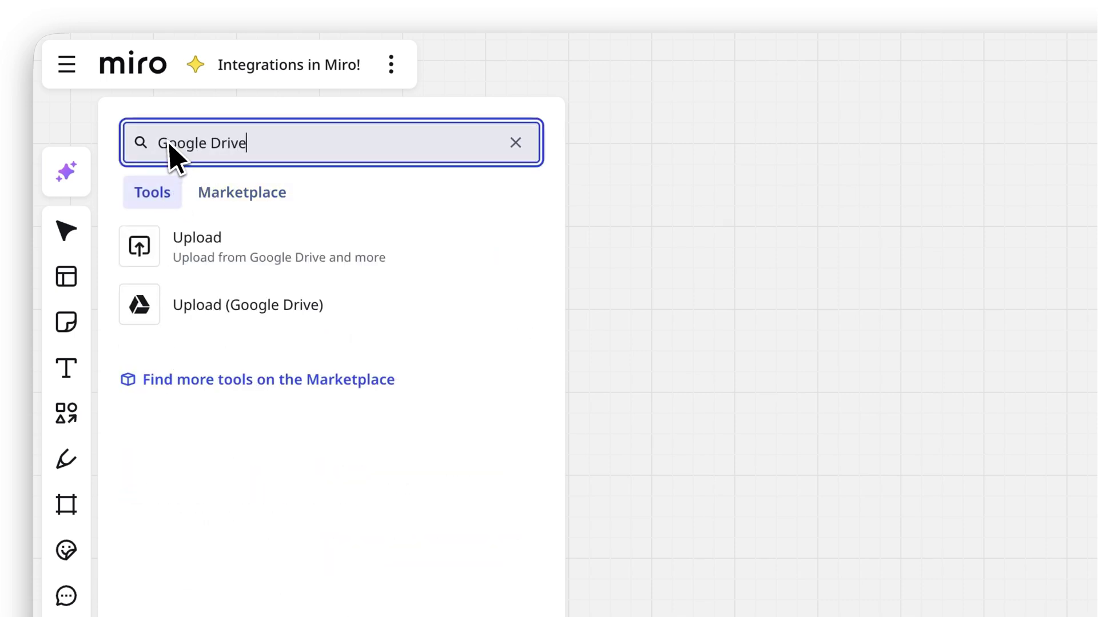
- Select Photo 04 and Photo 05 in the Google Drive upload, then search for Zapier
{"action": "left_click", "coordinate": [367, 305]}
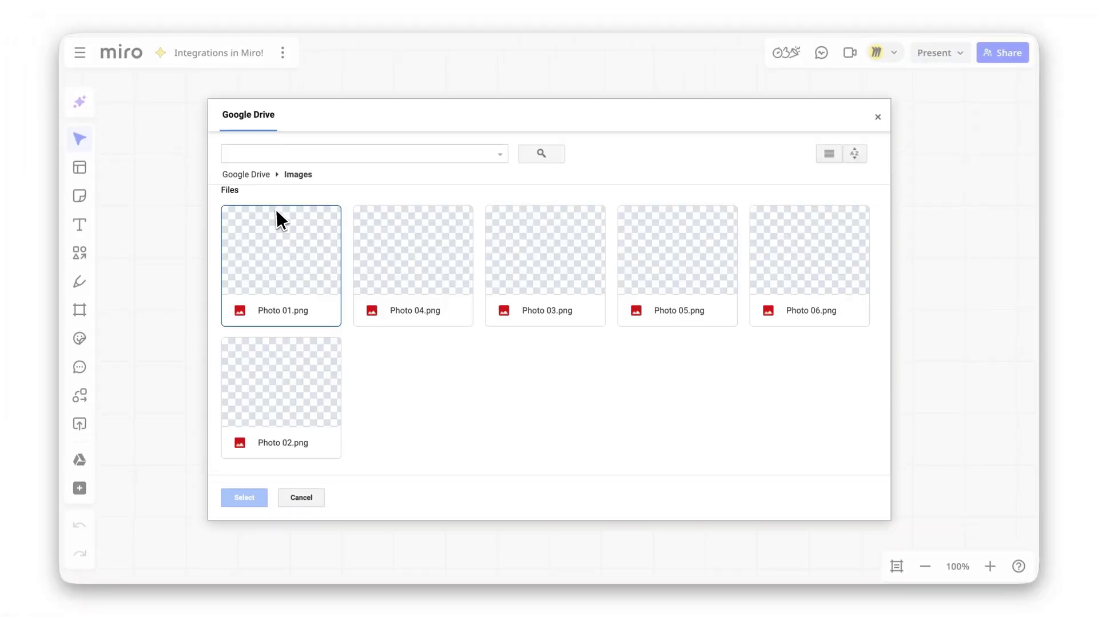
{"action": "left_click", "coordinate": [412, 258]}
{"action": "left_click", "coordinate": [677, 258]}
{"action": "key", "text": "Escape"}
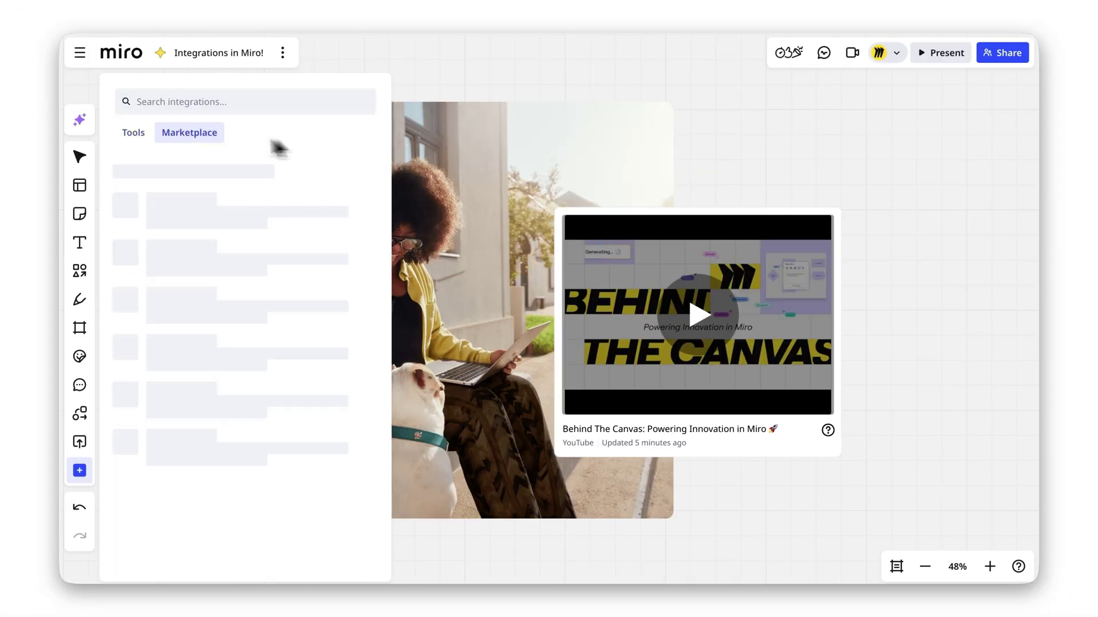
{"action": "left_click", "coordinate": [191, 104]}
{"action": "type", "text": "Z"}
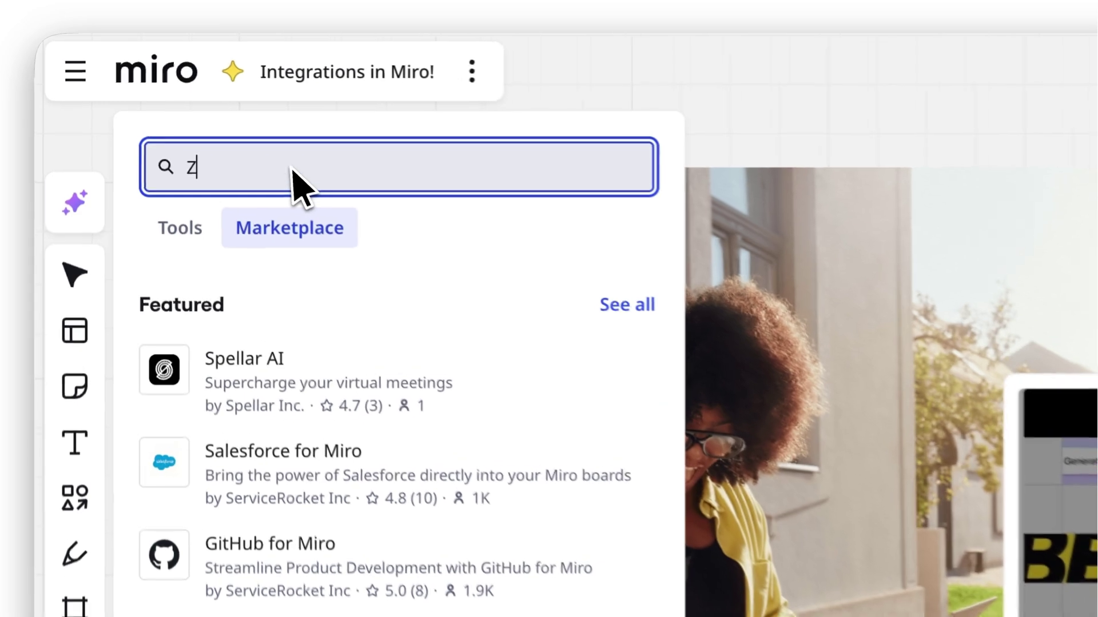
{"action": "type", "text": "apier"}
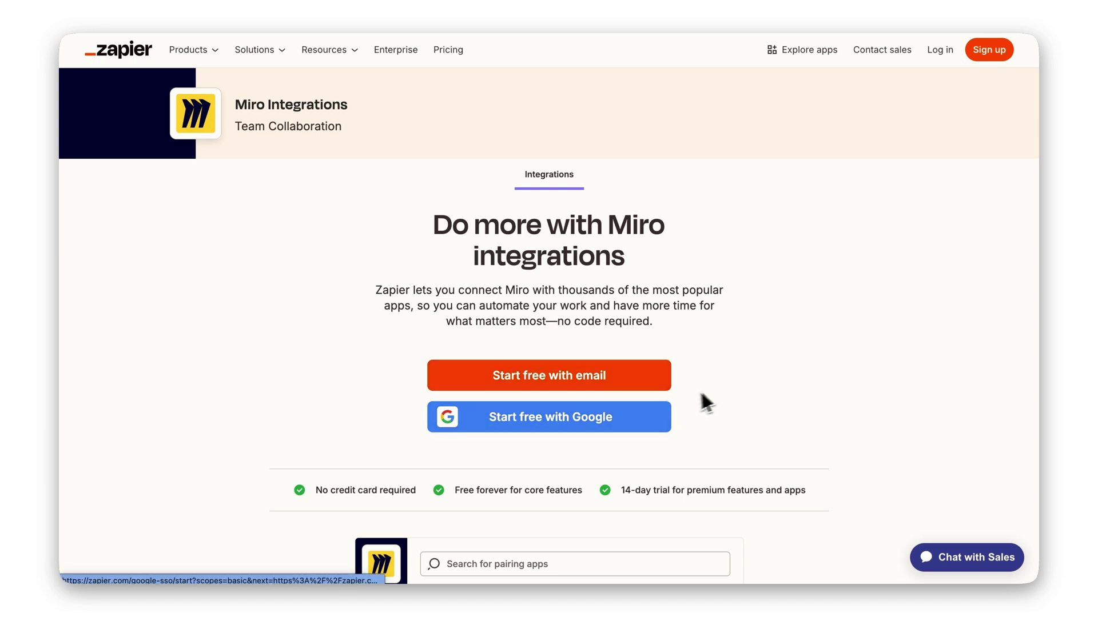
{"action": "scroll", "coordinate": [728, 383], "scroll_direction": "down", "scroll_amount": 3}
{"action": "scroll", "coordinate": [729, 383], "scroll_direction": "down", "scroll_amount": 2}
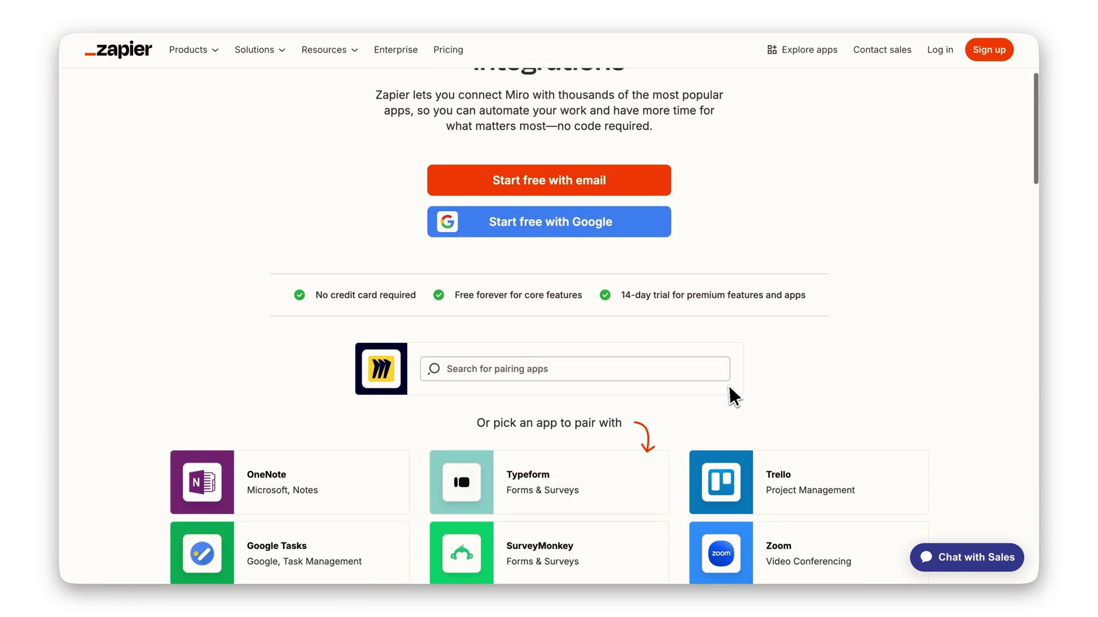
{"action": "scroll", "coordinate": [728, 383], "scroll_direction": "down", "scroll_amount": 3}
{"action": "scroll", "coordinate": [729, 388], "scroll_direction": "down", "scroll_amount": 3}
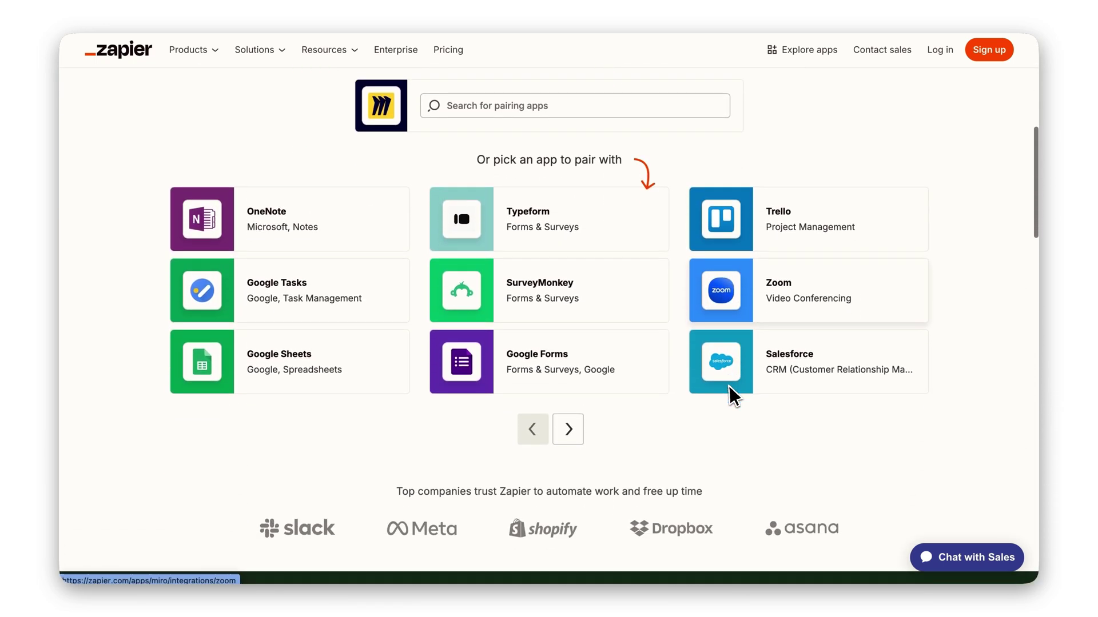